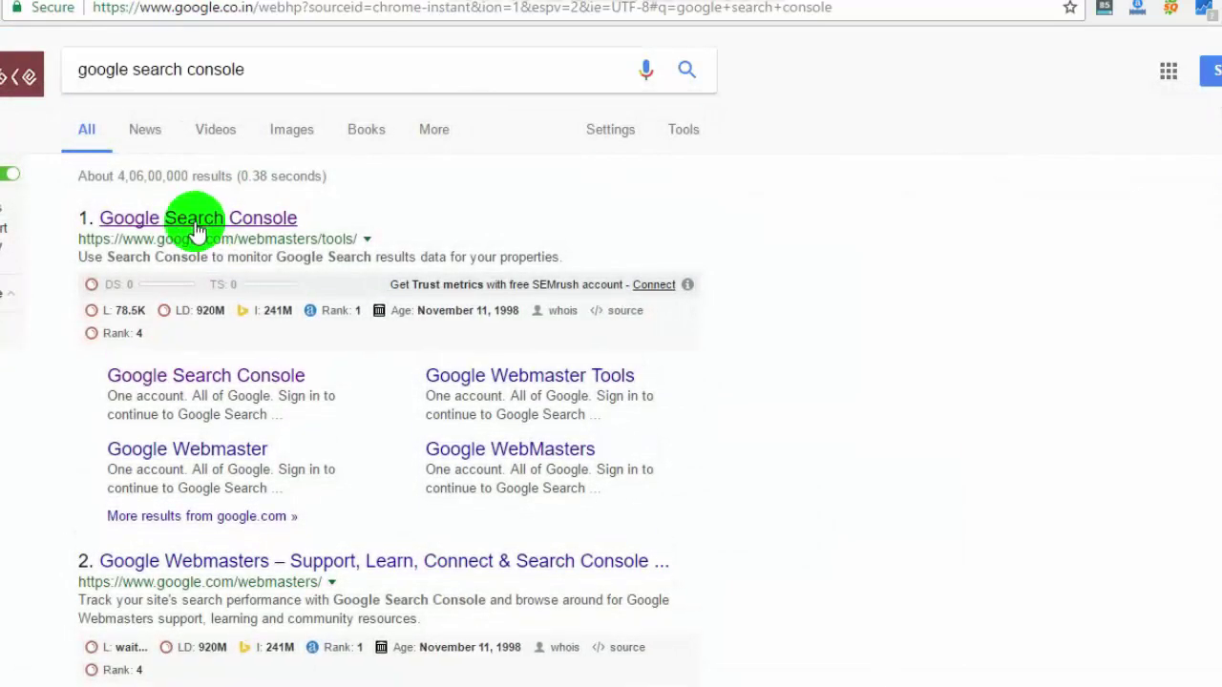
{"action": "left_click", "coordinate": [238, 221]}
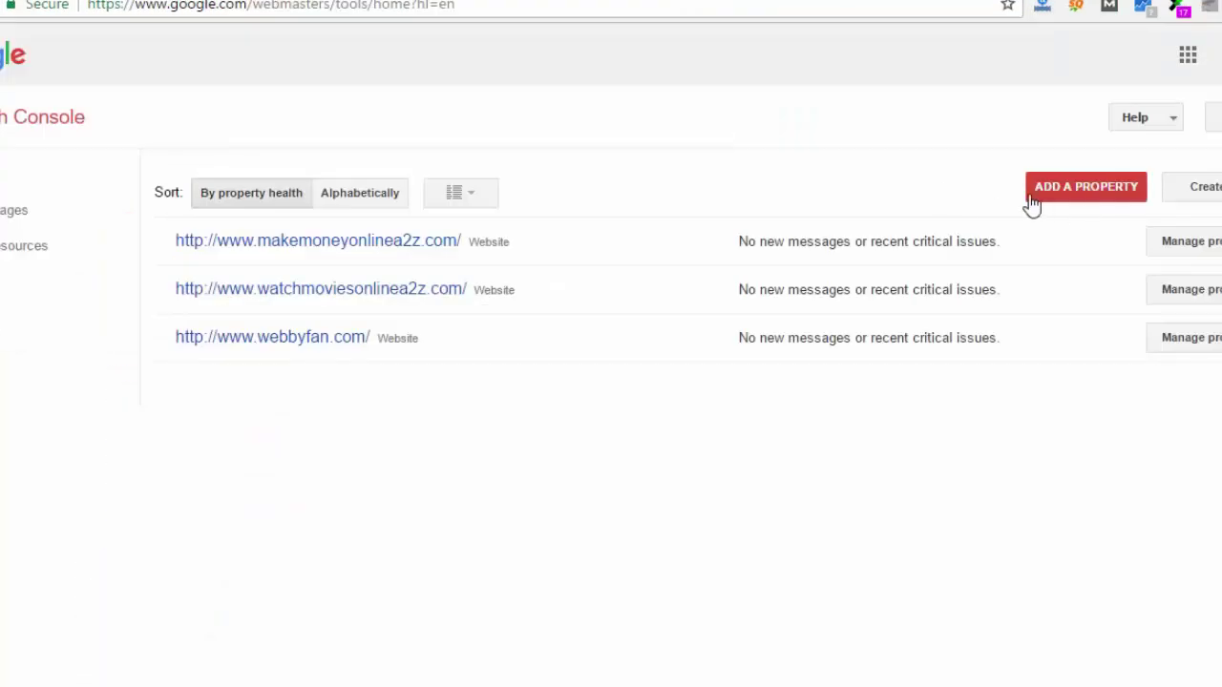
{"action": "left_click", "coordinate": [1073, 205]}
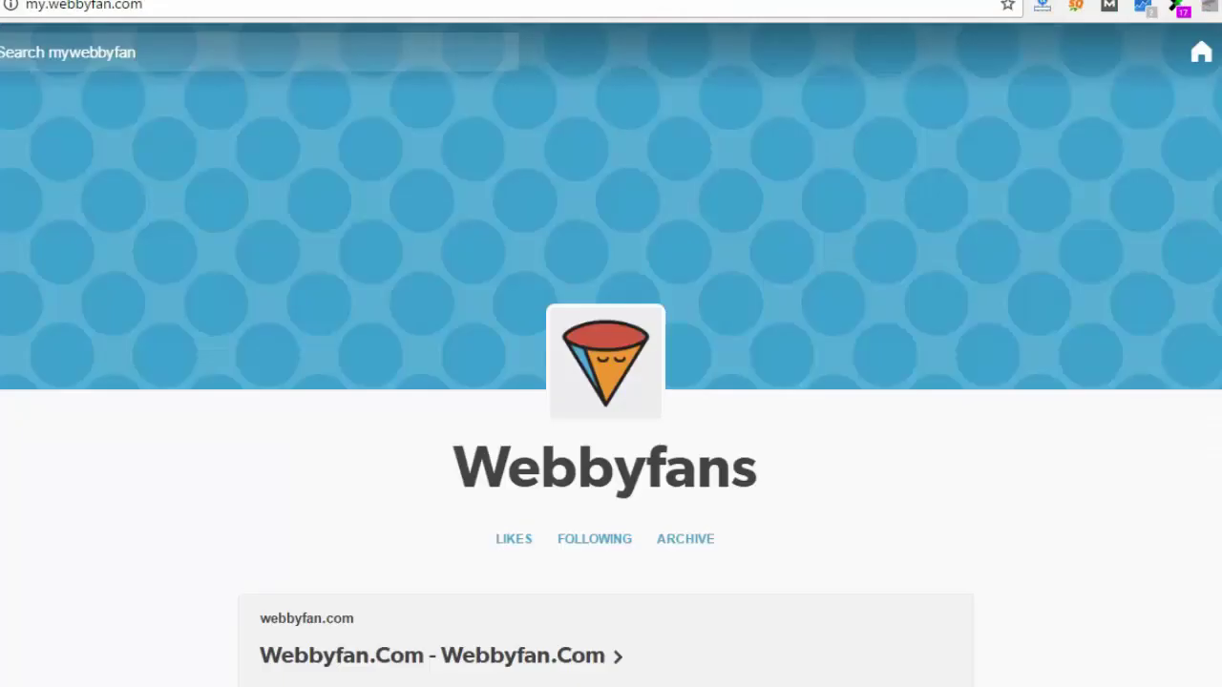
{"action": "left_click", "coordinate": [103, 4]}
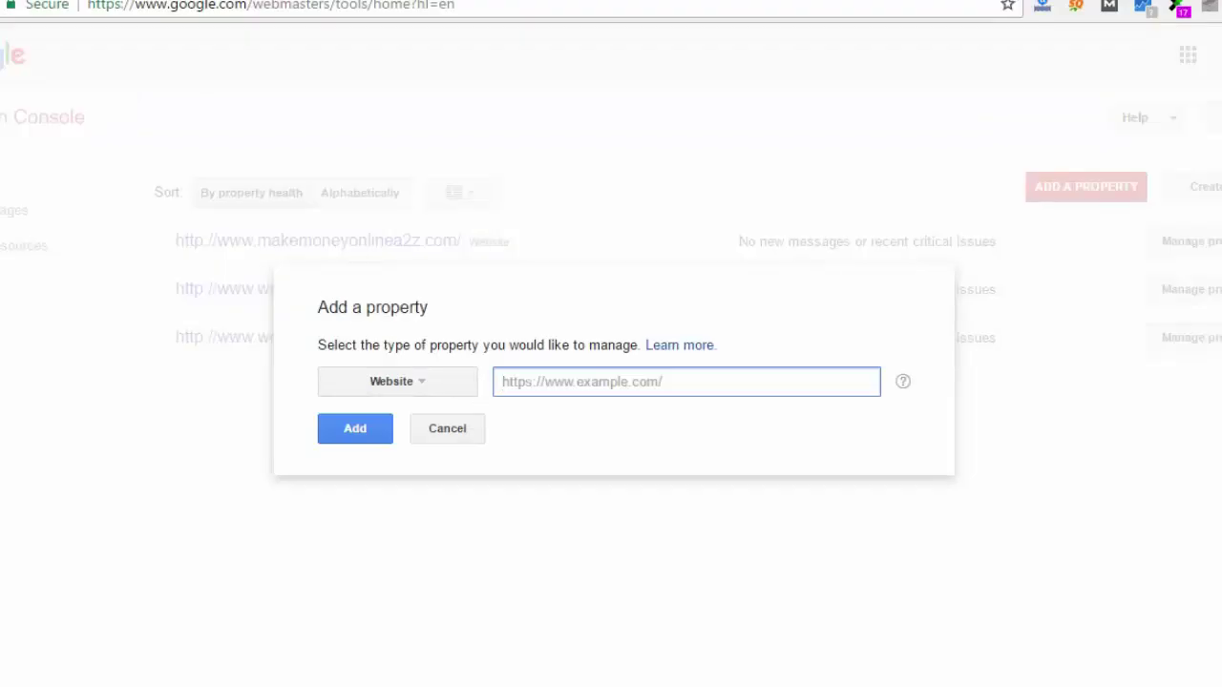
{"action": "type", "text": "http://my.webbyfan.com/"}
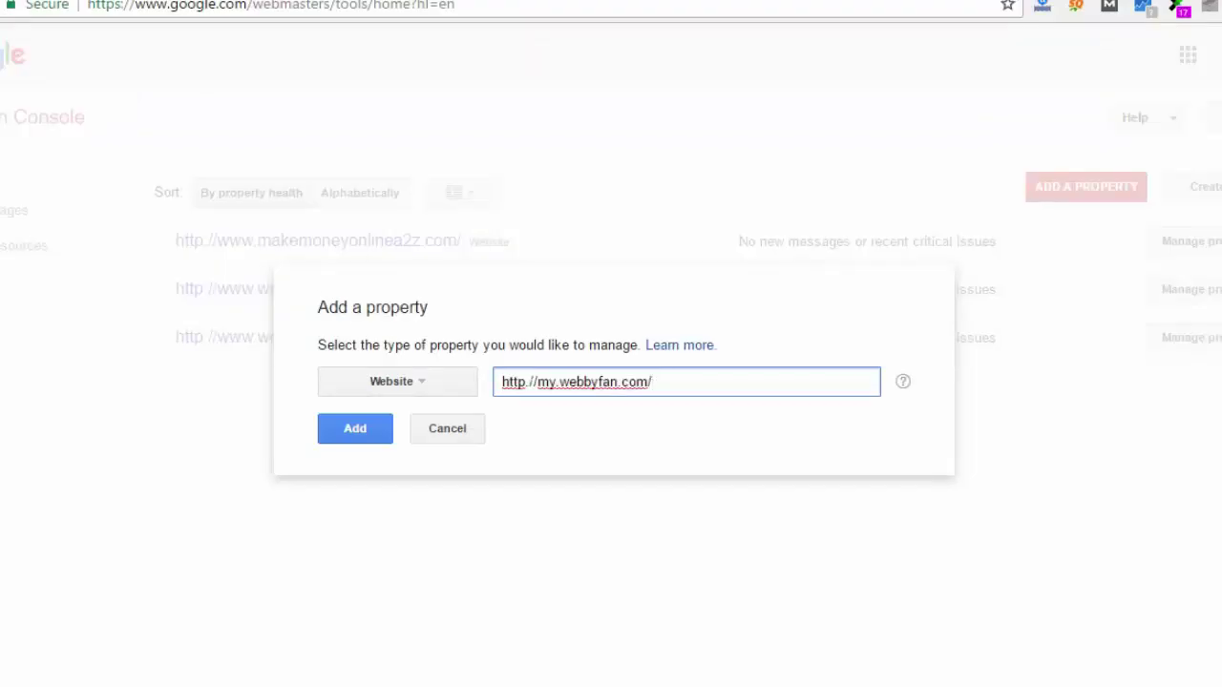
{"action": "left_click", "coordinate": [350, 432]}
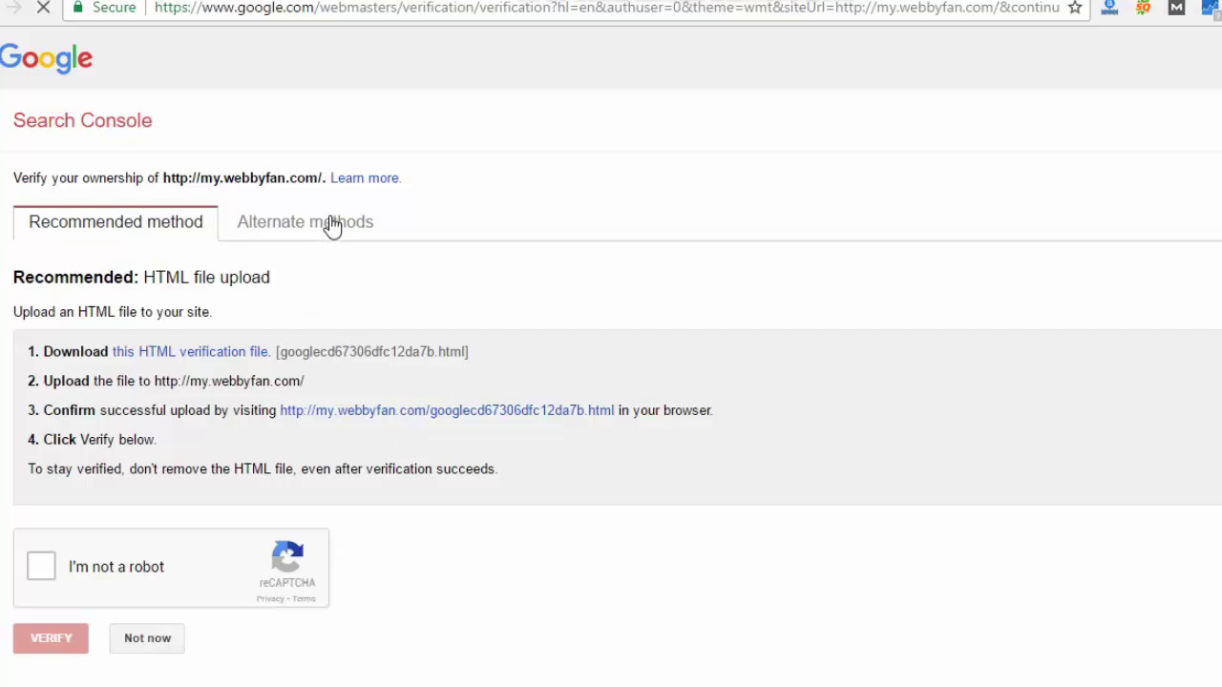
Step: Choose the HTML tag alternate method to reveal the google-site-verification meta tag
{"action": "left_click", "coordinate": [331, 225]}
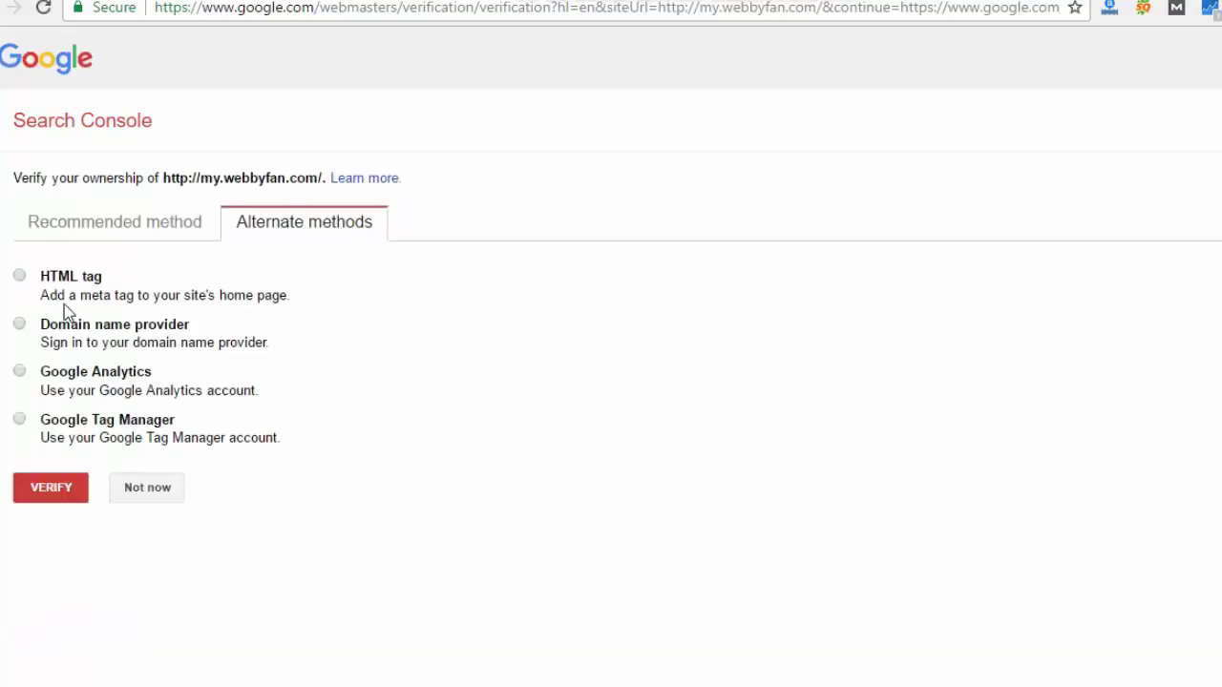
{"action": "left_click", "coordinate": [19, 276]}
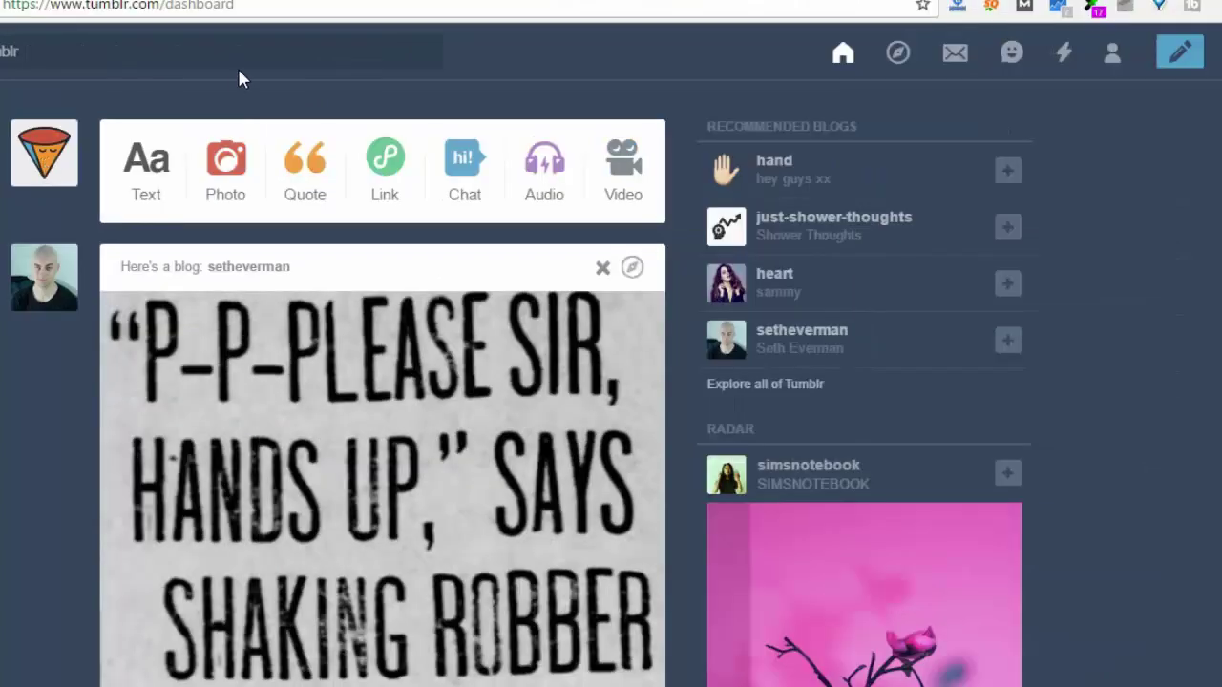
Step: Open the Webbyfans blog's appearance settings and its Optica theme editor
{"action": "left_click", "coordinate": [1113, 56]}
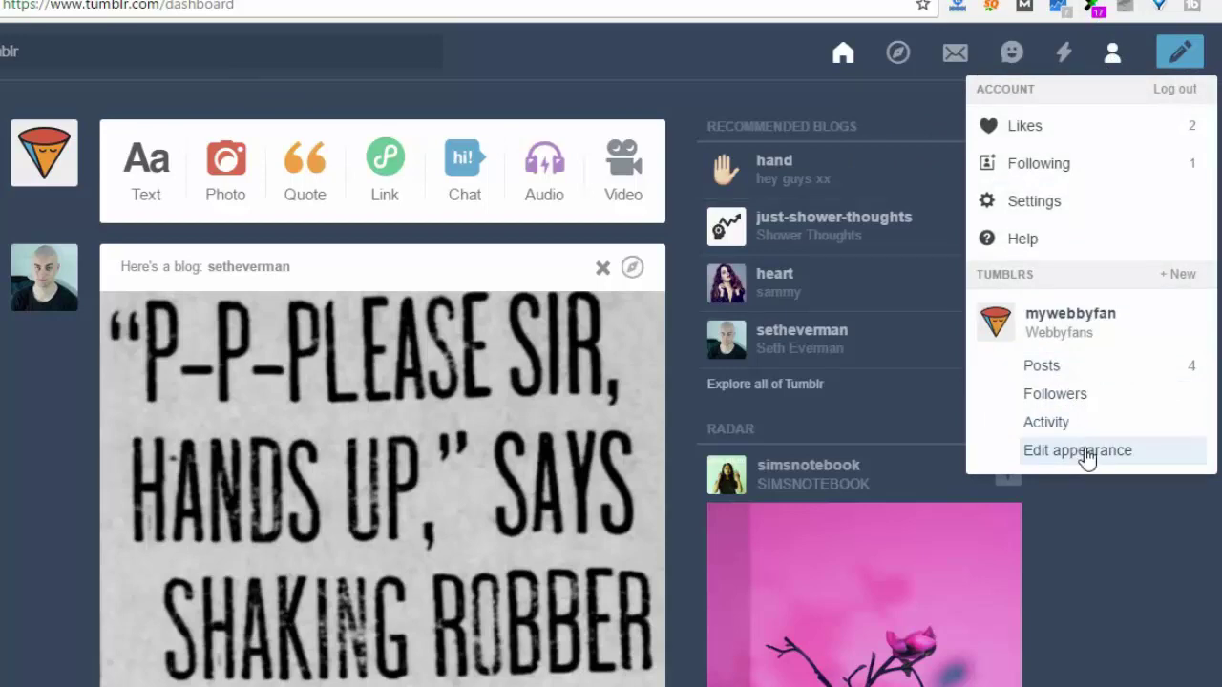
{"action": "left_click", "coordinate": [1086, 453]}
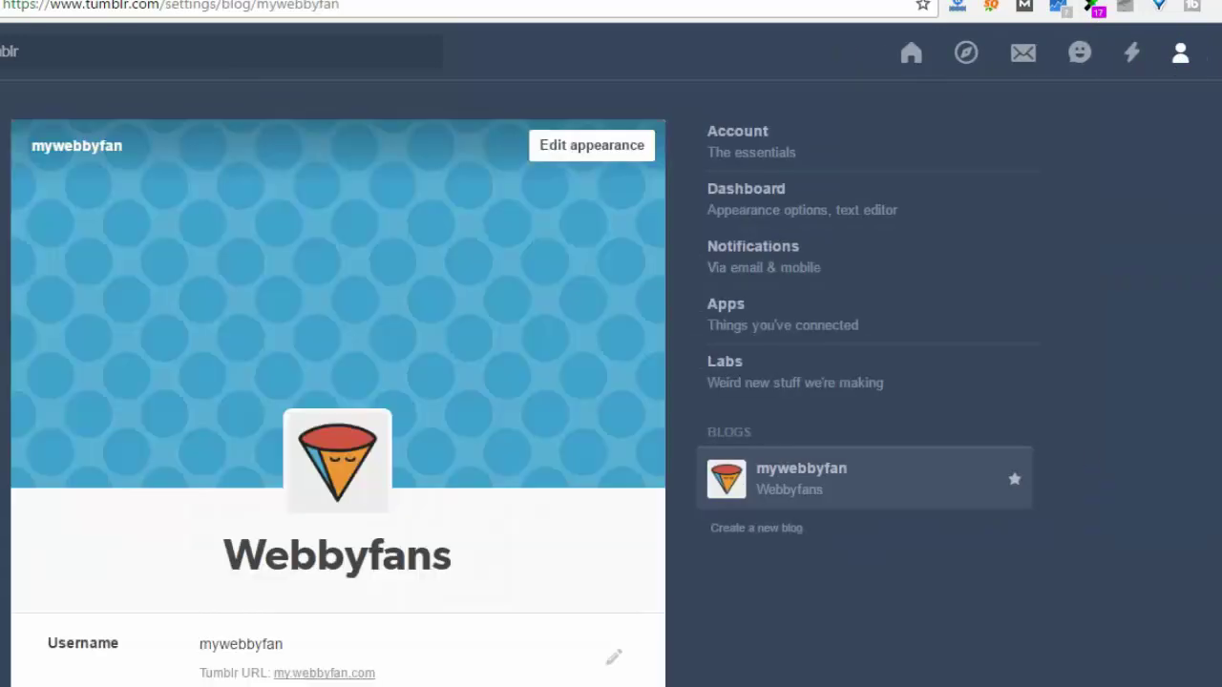
{"action": "scroll", "coordinate": [1083, 444], "scroll_direction": "down", "scroll_amount": 4}
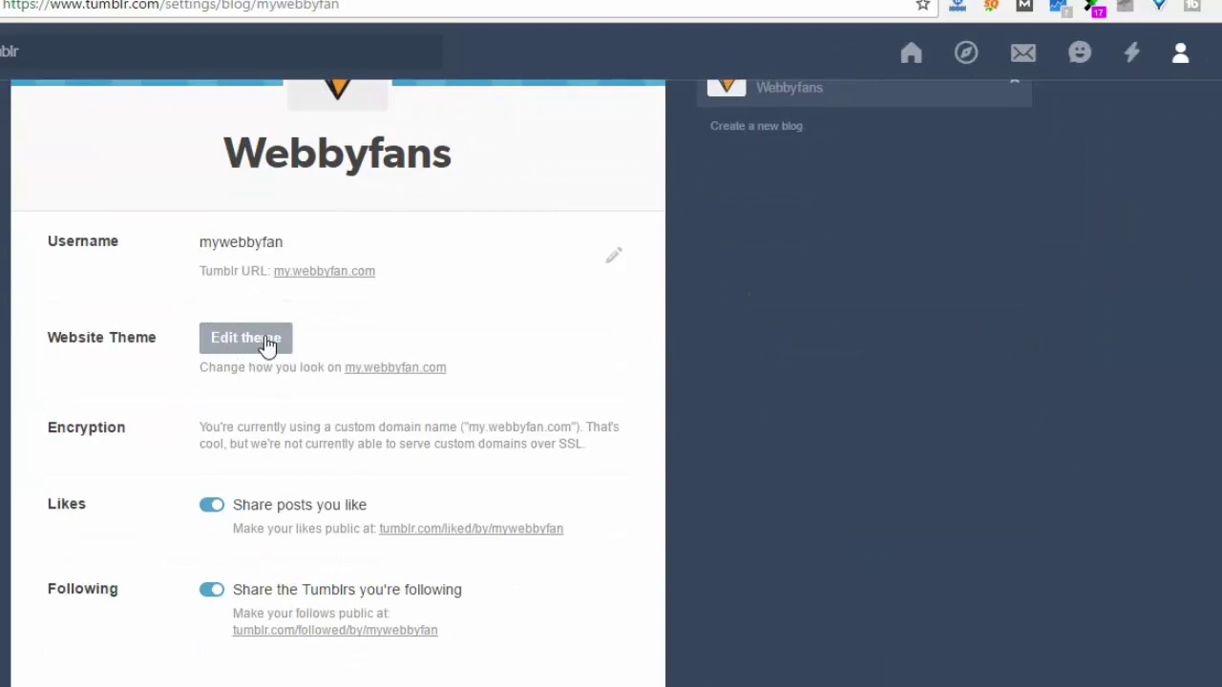
{"action": "left_click", "coordinate": [236, 345]}
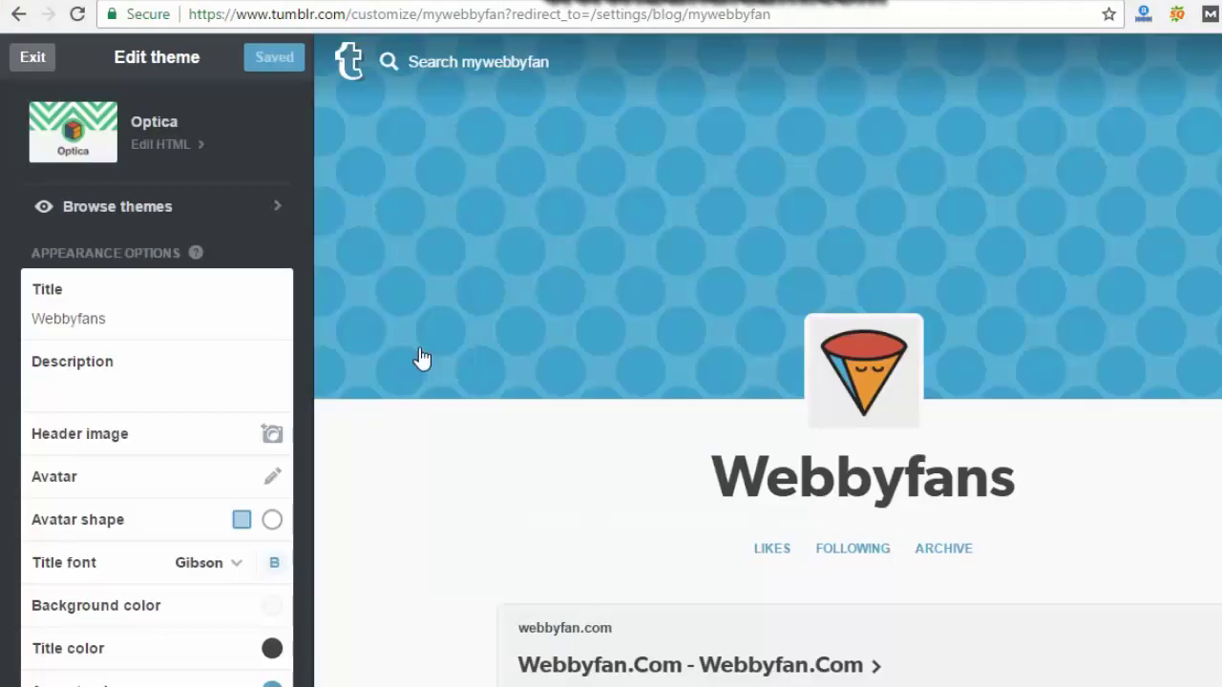
Step: Open the Tumblr theme's Edit HTML source view
{"action": "left_click", "coordinate": [423, 358]}
{"action": "left_click", "coordinate": [161, 146]}
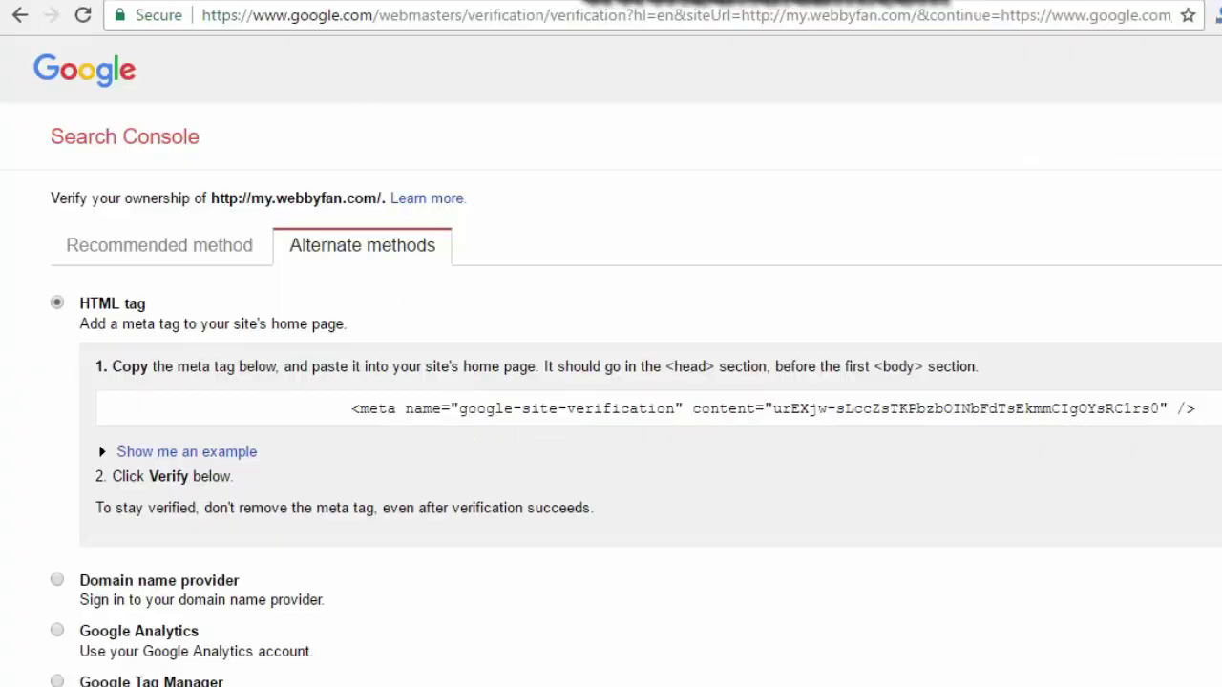
Step: Select and copy the google-site-verification meta tag
{"action": "left_click", "coordinate": [546, 408]}
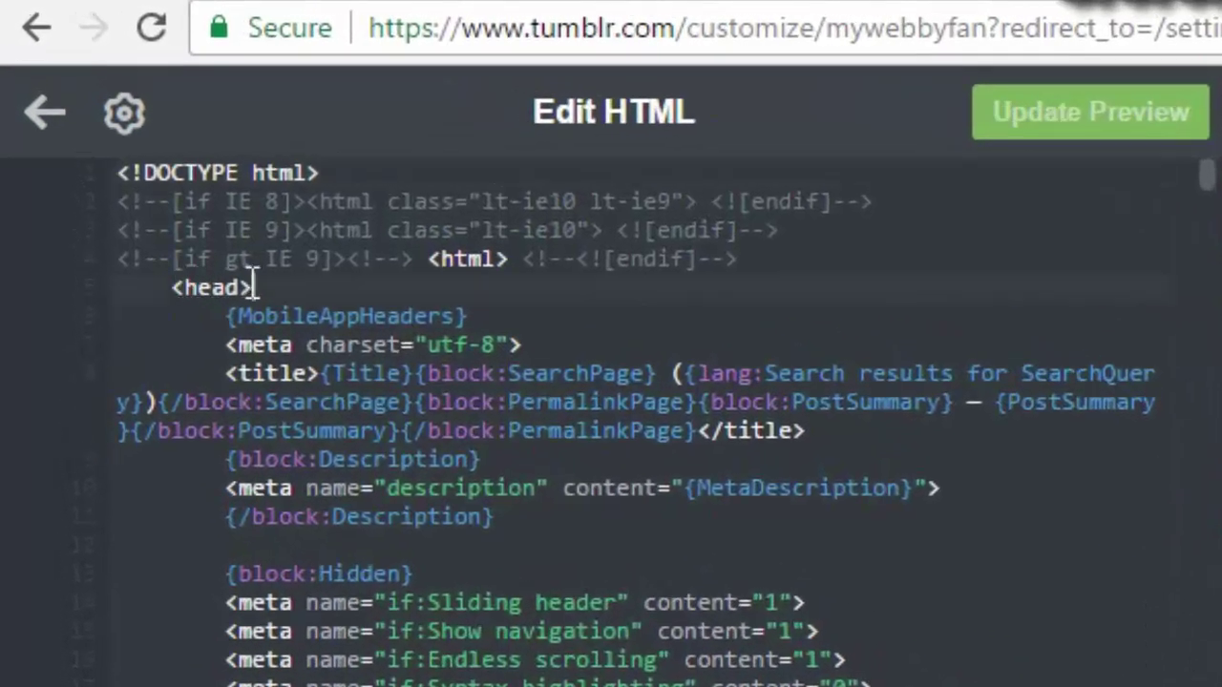
Step: Paste the verification meta tag on a new line after <head>, preview, and save the theme
{"action": "key", "text": "Return"}
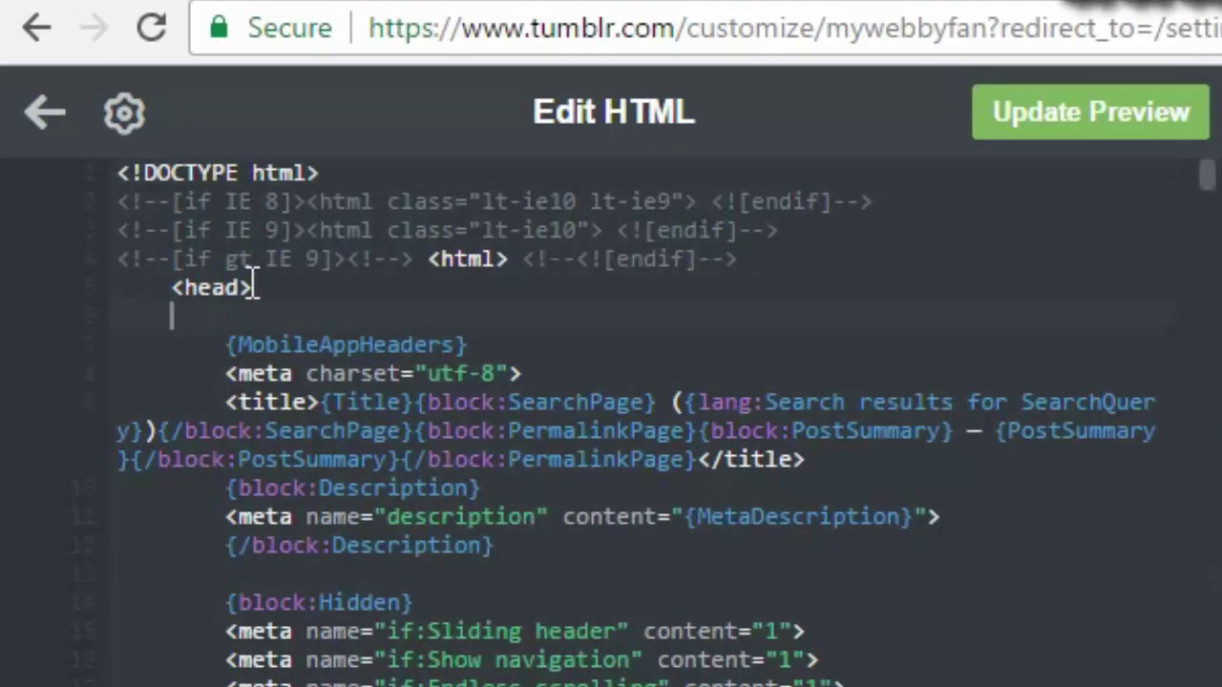
{"action": "type", "text": "<meta name=\"google-site-verification\" content=\"urEXjw-sLccZsTKPbzbOINbFdTsEkmmCIgOYsRC1rs0\" />"}
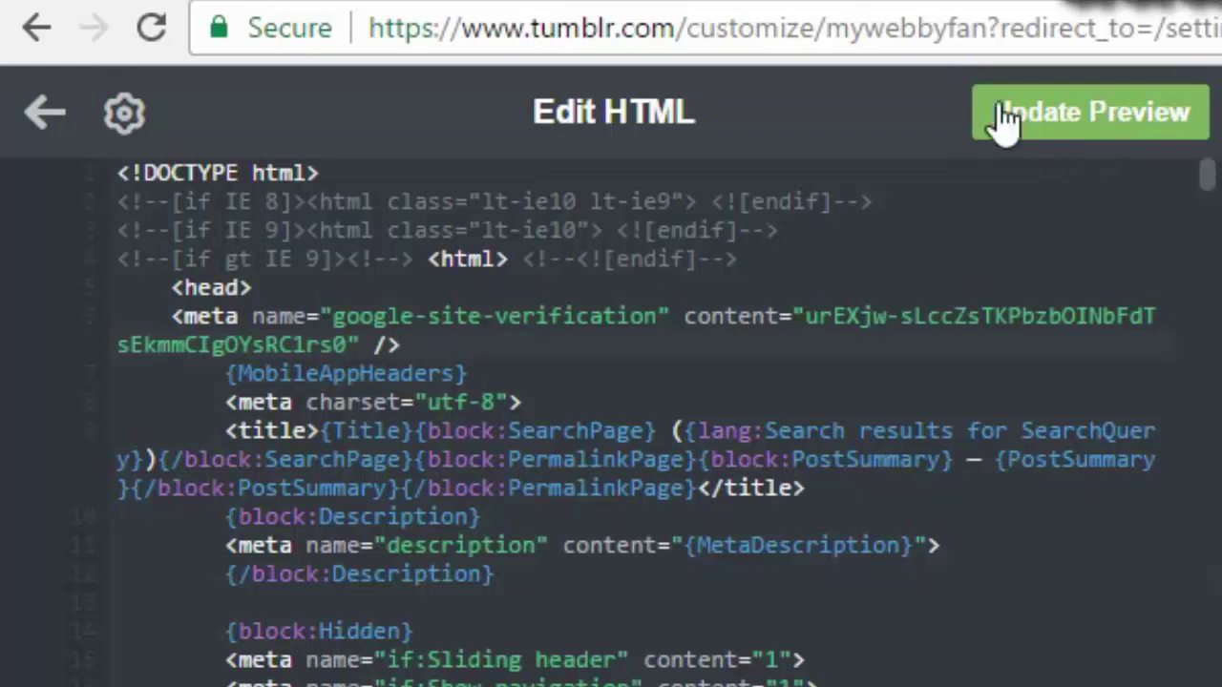
{"action": "left_click", "coordinate": [1105, 111]}
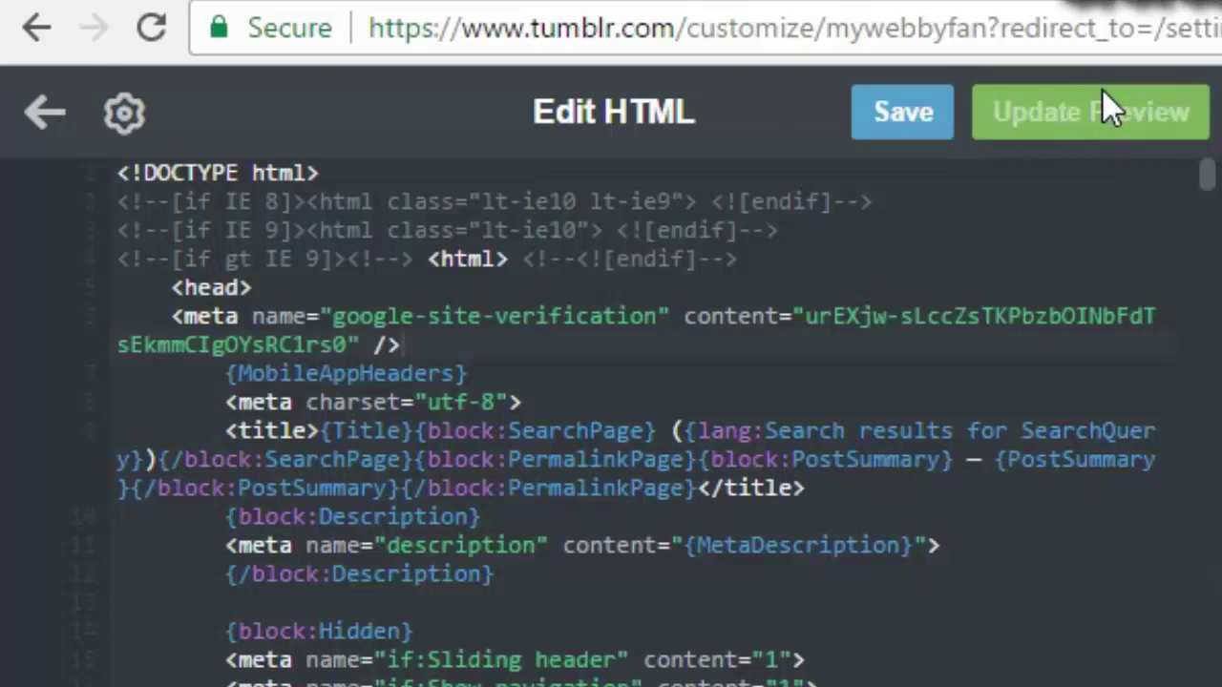
{"action": "left_click", "coordinate": [897, 119]}
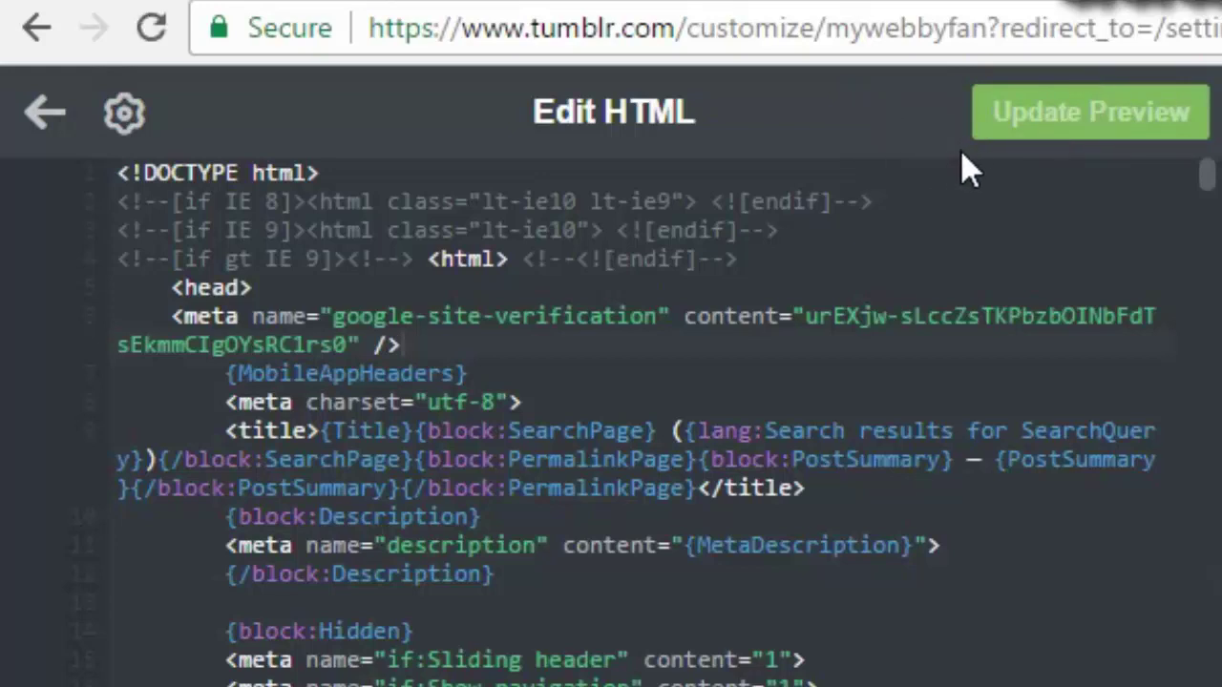
Step: Verify ownership of my.webbyfan.com, then open the Sitemaps widget from its dashboard
{"action": "left_click", "coordinate": [40, 115]}
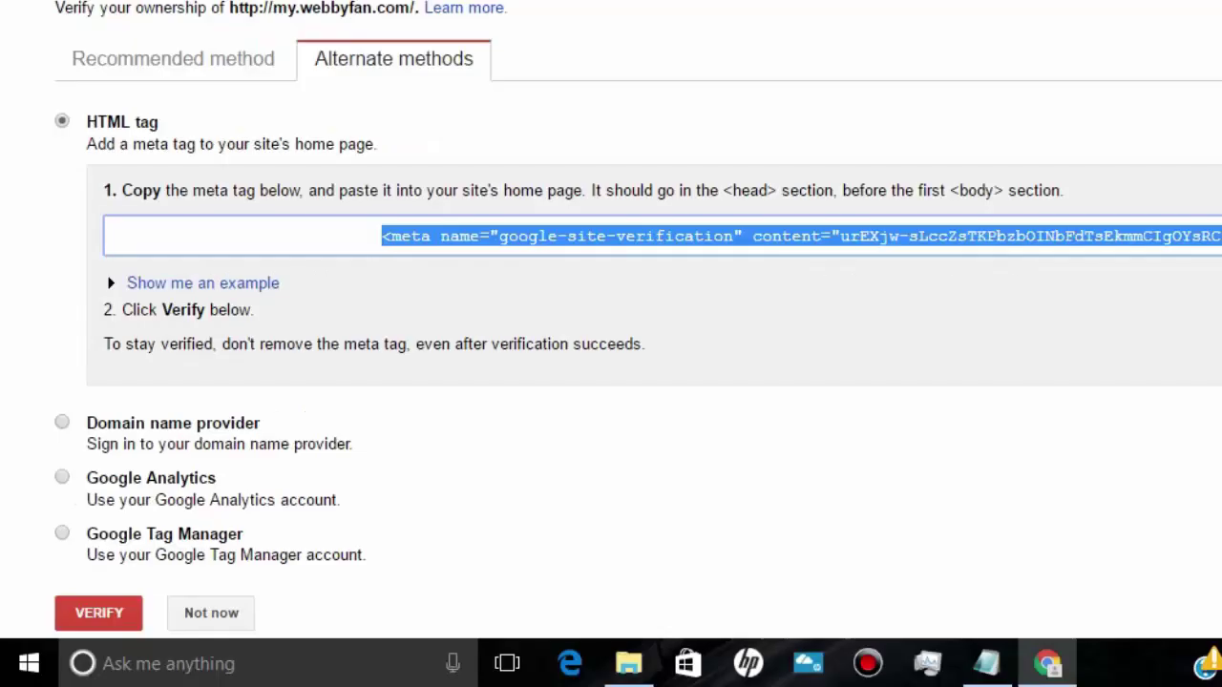
{"action": "scroll", "coordinate": [372, 582], "scroll_direction": "down", "scroll_amount": 2}
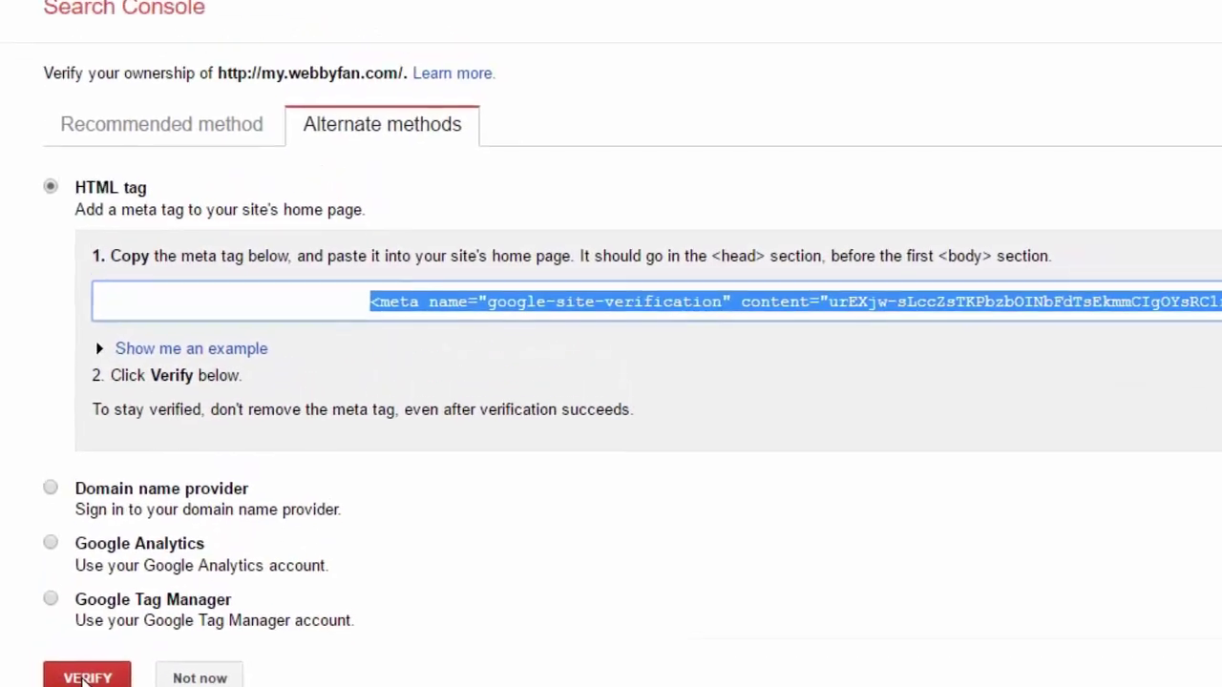
{"action": "left_click", "coordinate": [95, 578]}
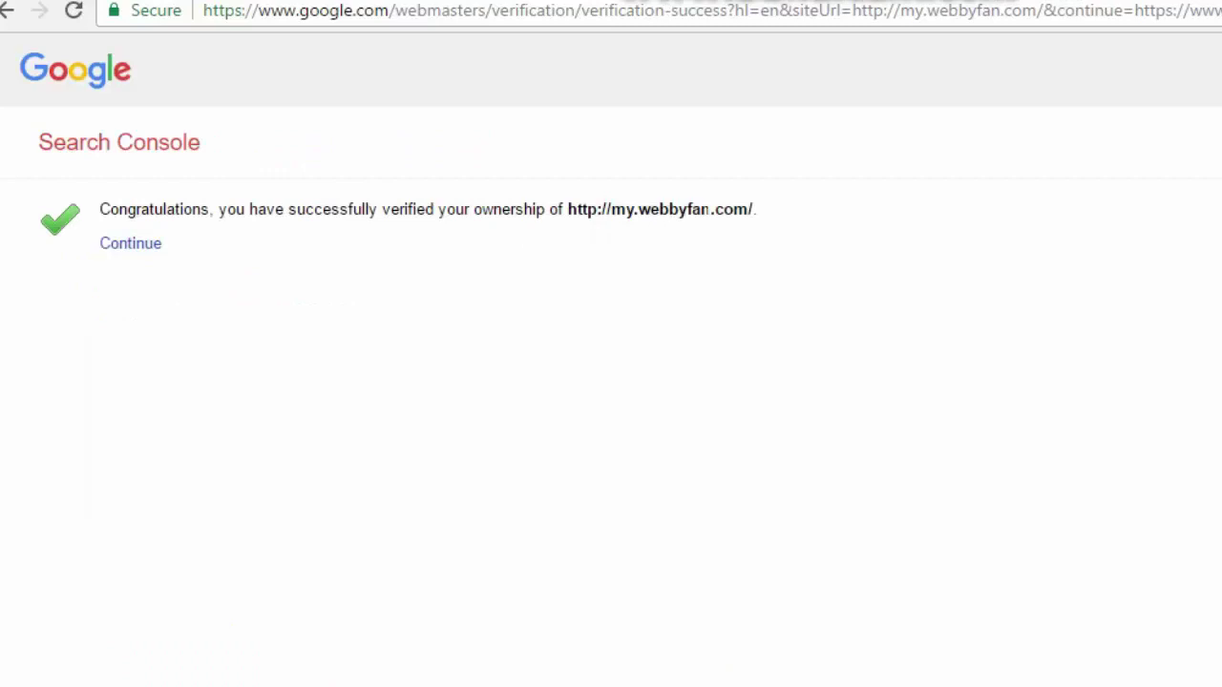
{"action": "left_click", "coordinate": [129, 254]}
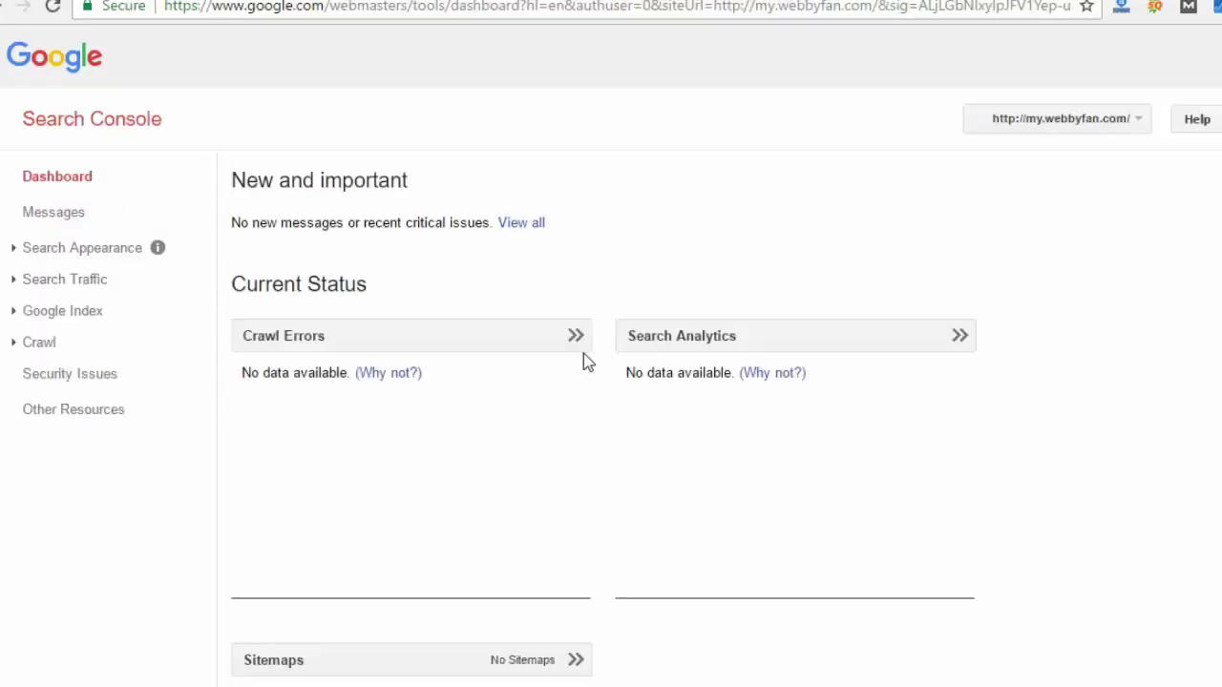
{"action": "scroll", "coordinate": [611, 382], "scroll_direction": "down", "scroll_amount": 2}
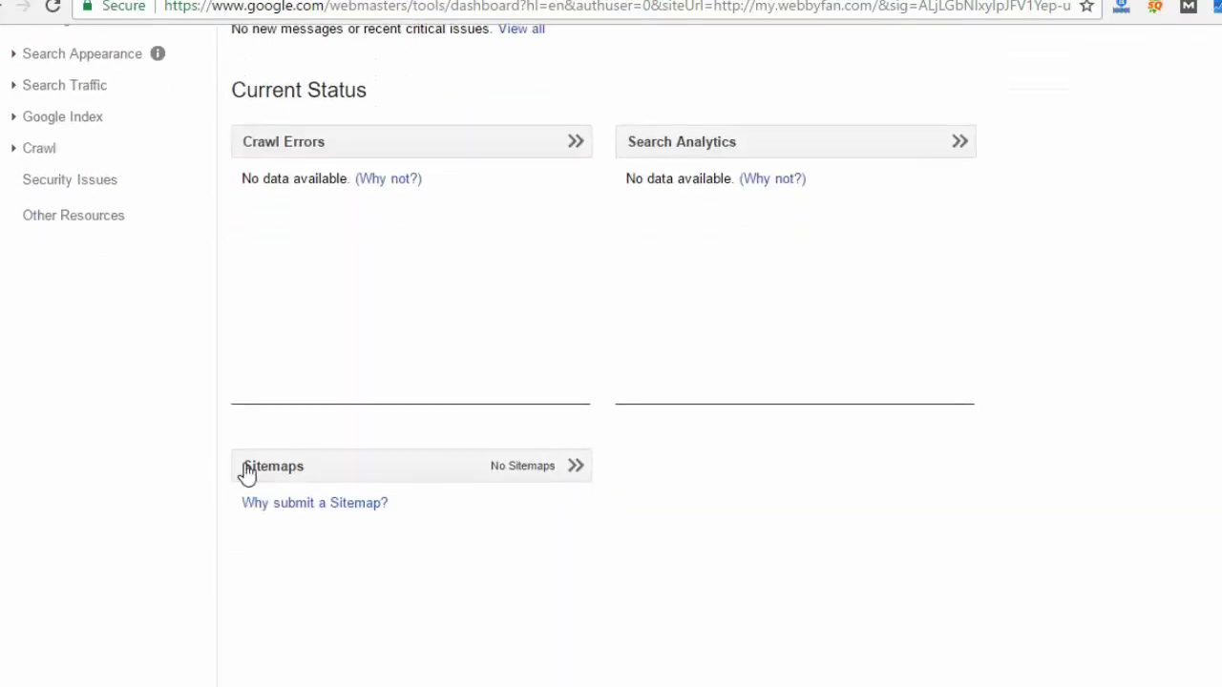
{"action": "left_click", "coordinate": [379, 474]}
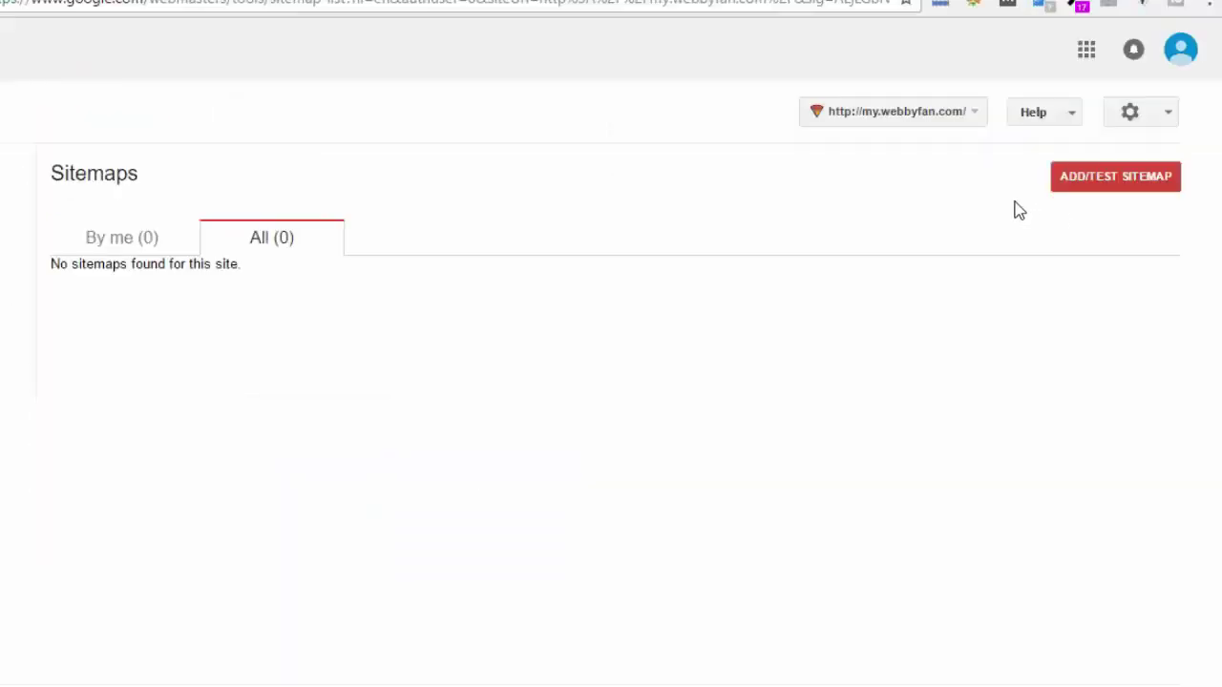
Step: Copy sitemap1.xml from Notepad into the Add/Test Sitemap field and submit it
{"action": "left_click", "coordinate": [1104, 187]}
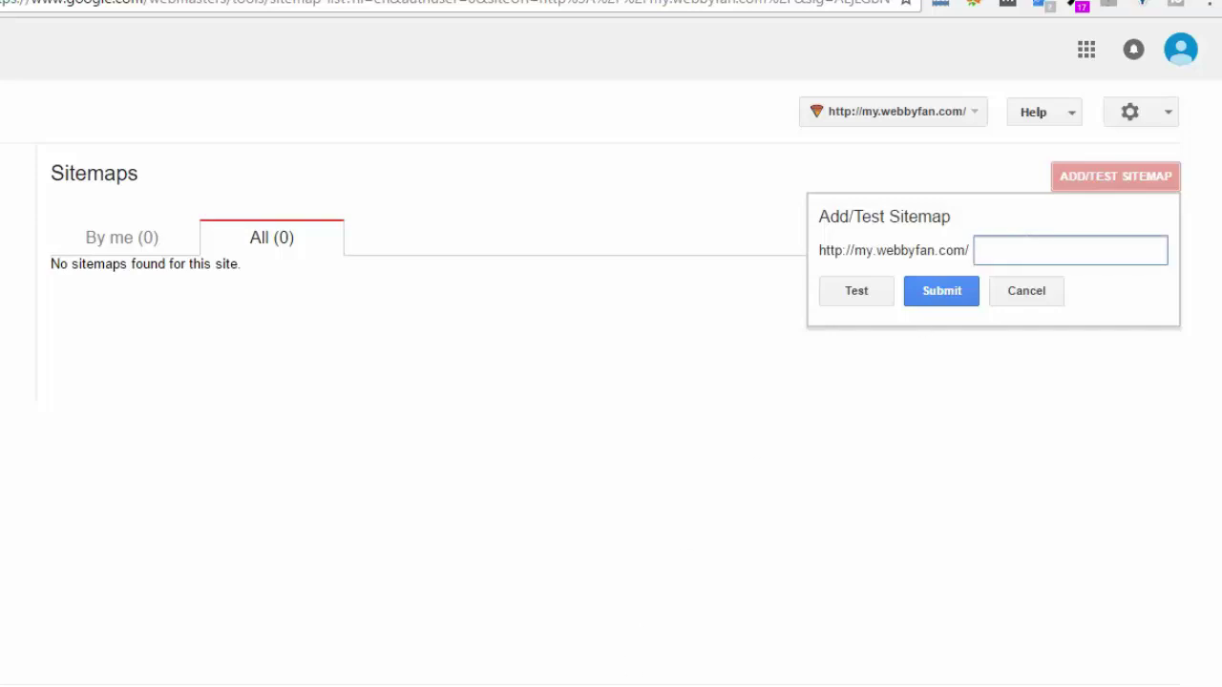
{"action": "left_click", "coordinate": [643, 620]}
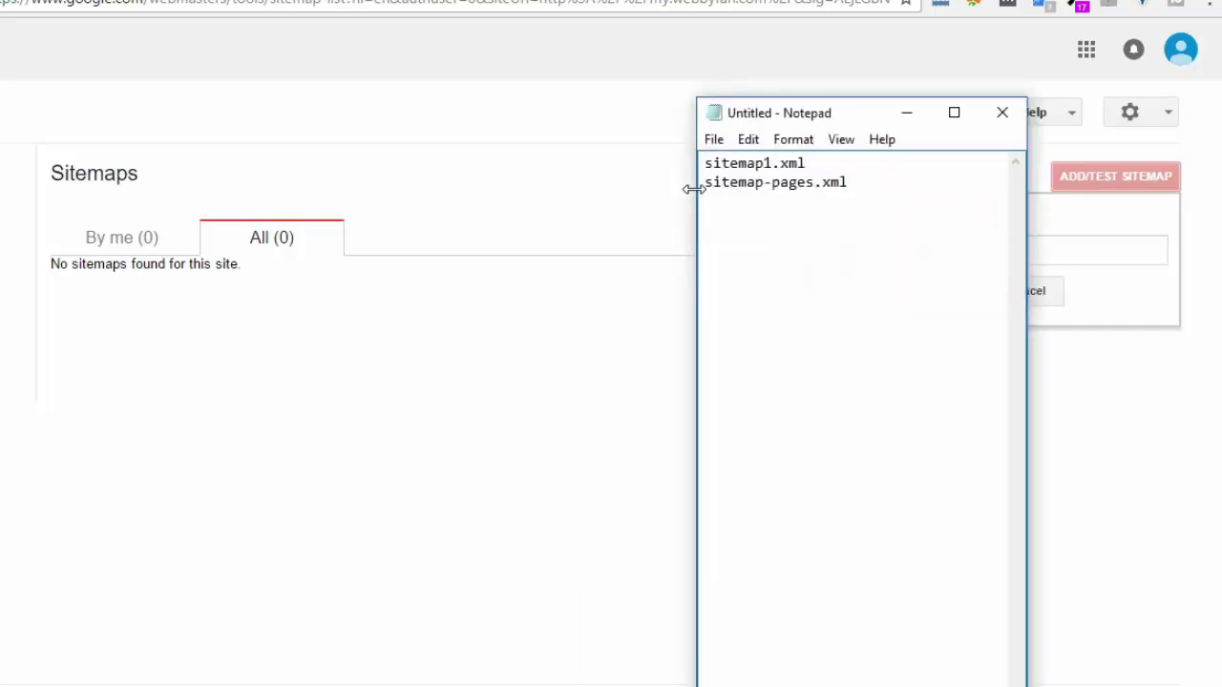
{"action": "left_click_drag", "start_coordinate": [704, 163], "coordinate": [811, 159]}
{"action": "key", "text": "ctrl+c"}
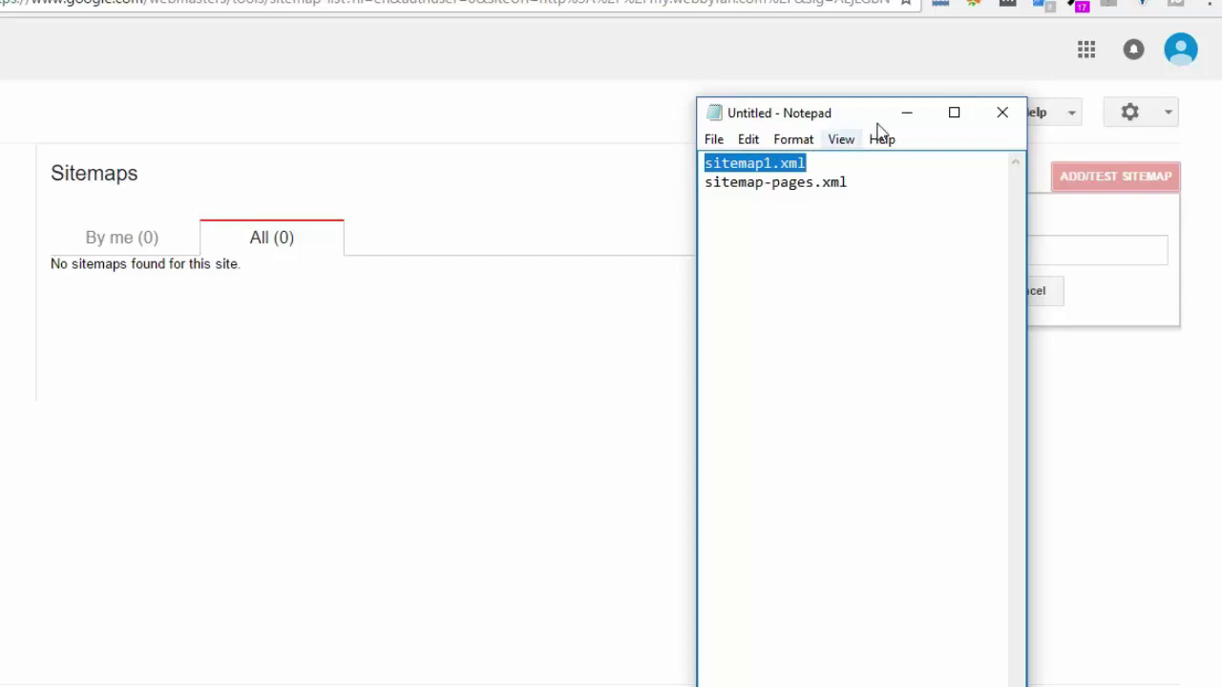
{"action": "left_click", "coordinate": [903, 115]}
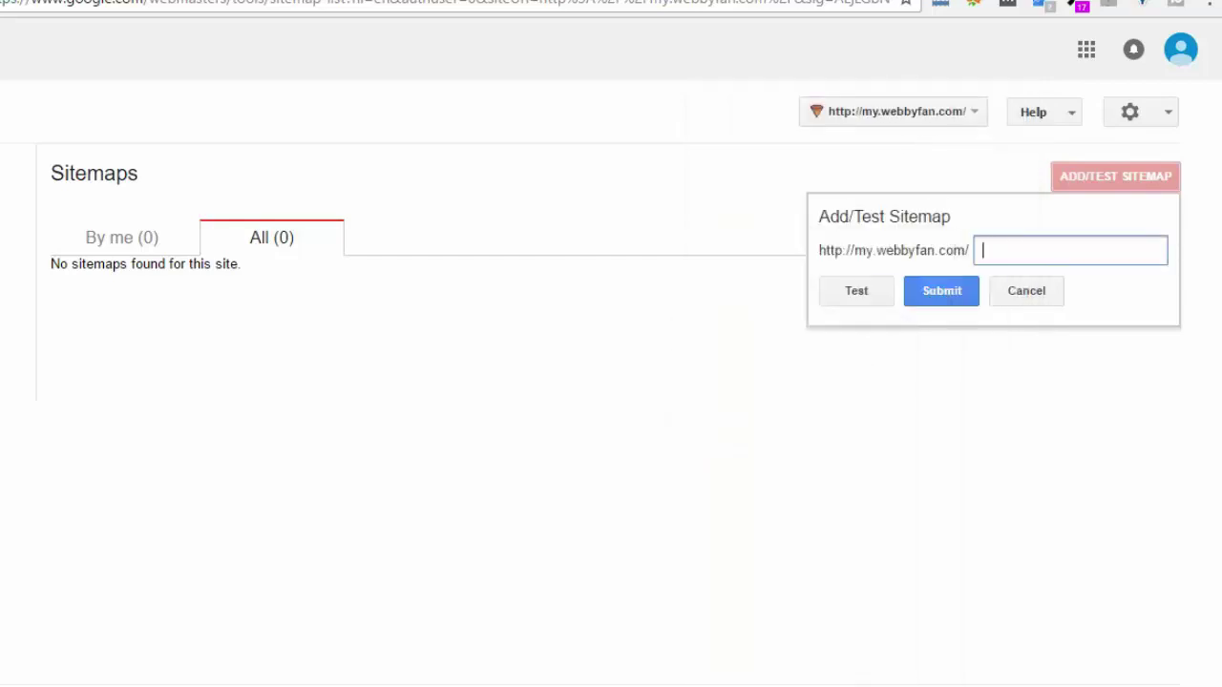
{"action": "key", "text": "ctrl+v"}
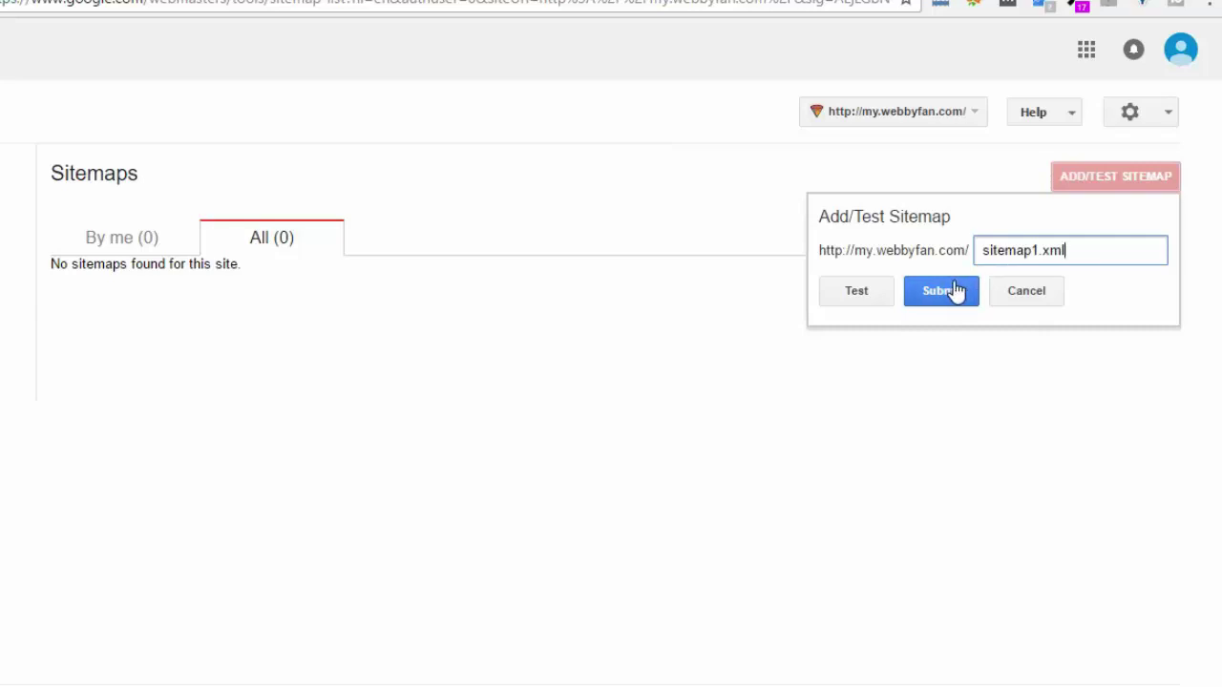
{"action": "left_click", "coordinate": [941, 296]}
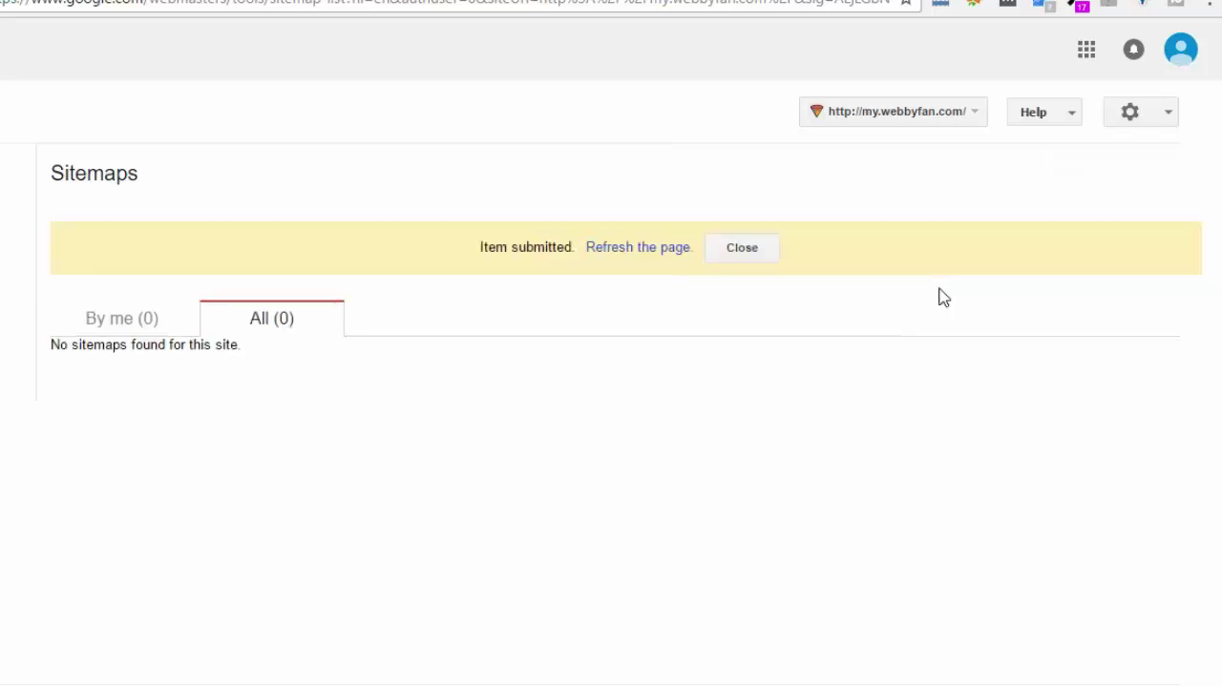
Step: Reload the sitemap list via Crawl > Sitemaps in the sidebar
{"action": "left_click", "coordinate": [116, 460]}
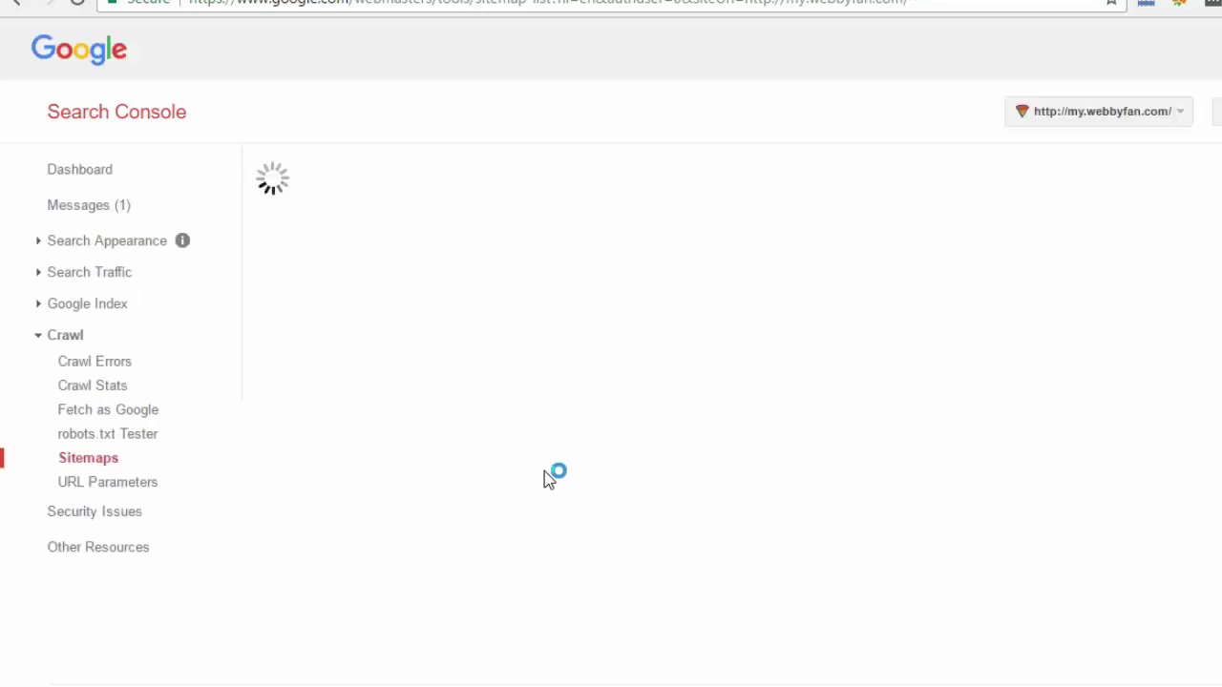